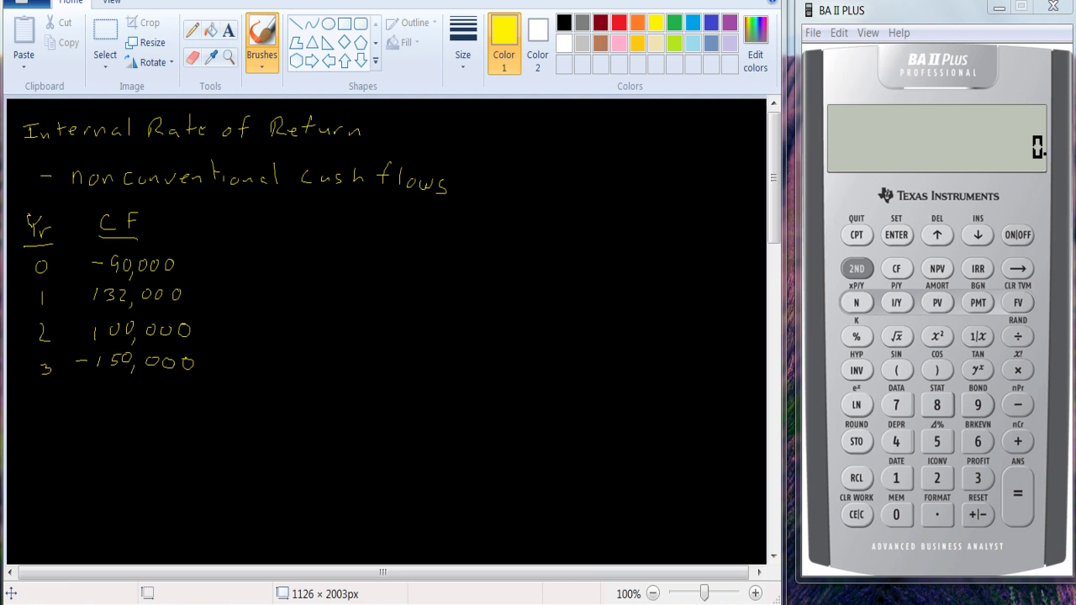
Switch to Excel's NPV table and inspect cell B11's =NPV(A11,B$6:B$8)+B$5 formula
key(alt+Tab)
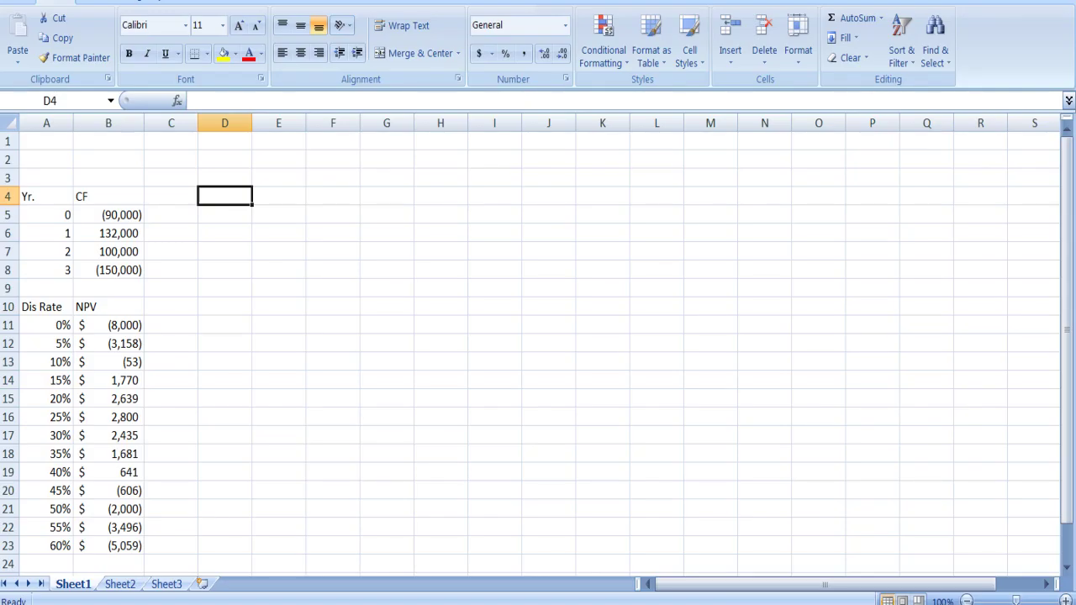
click(124, 325)
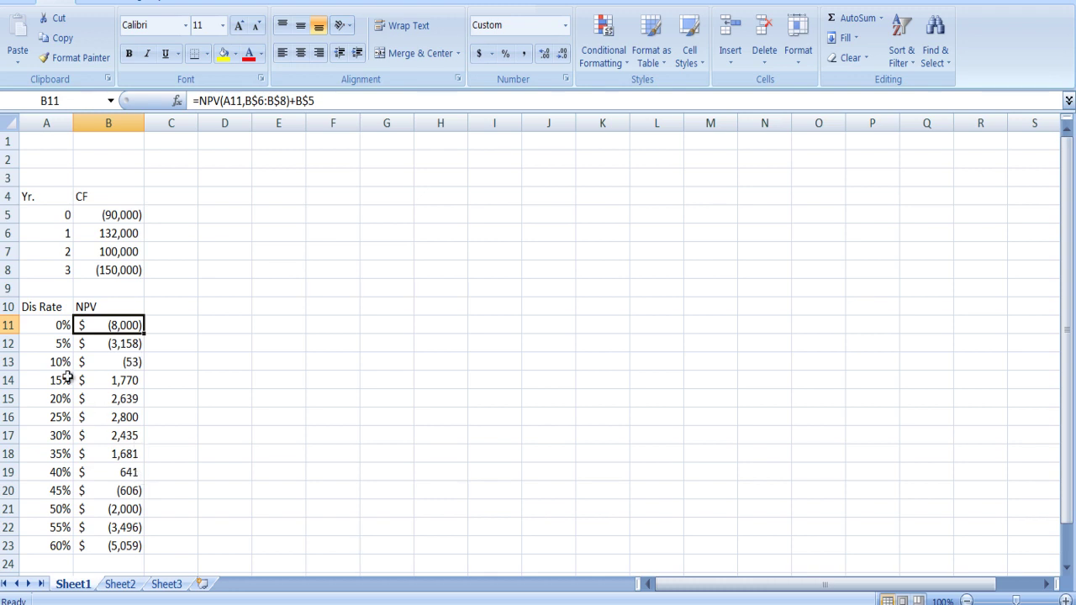
Plot the Dis Rate and NPV table in A10:B23 as a scatter chart with smooth lines
drag(47, 309, 124, 556)
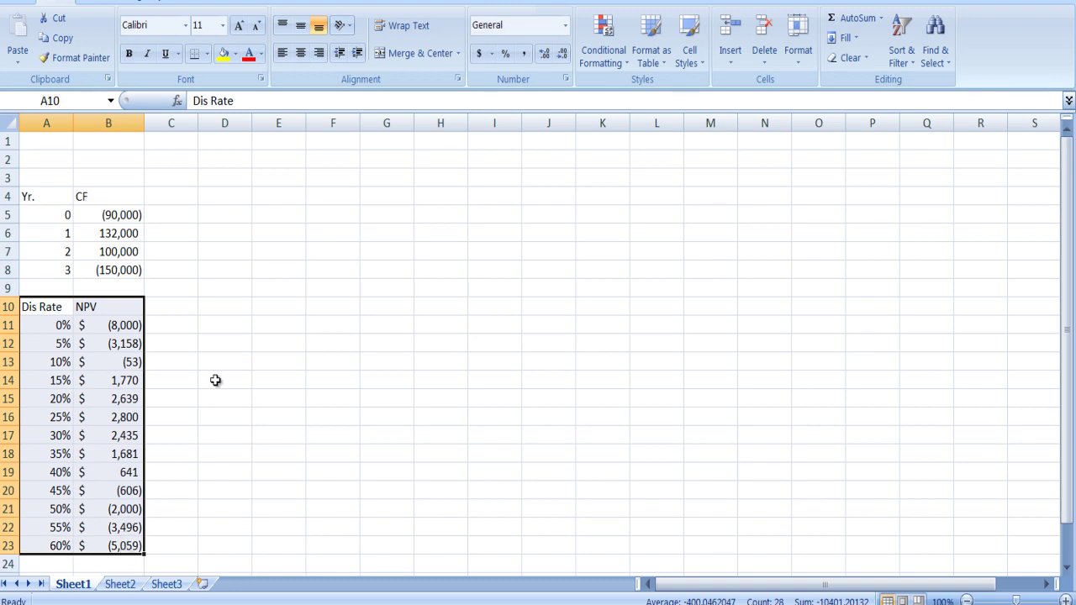
click(90, 5)
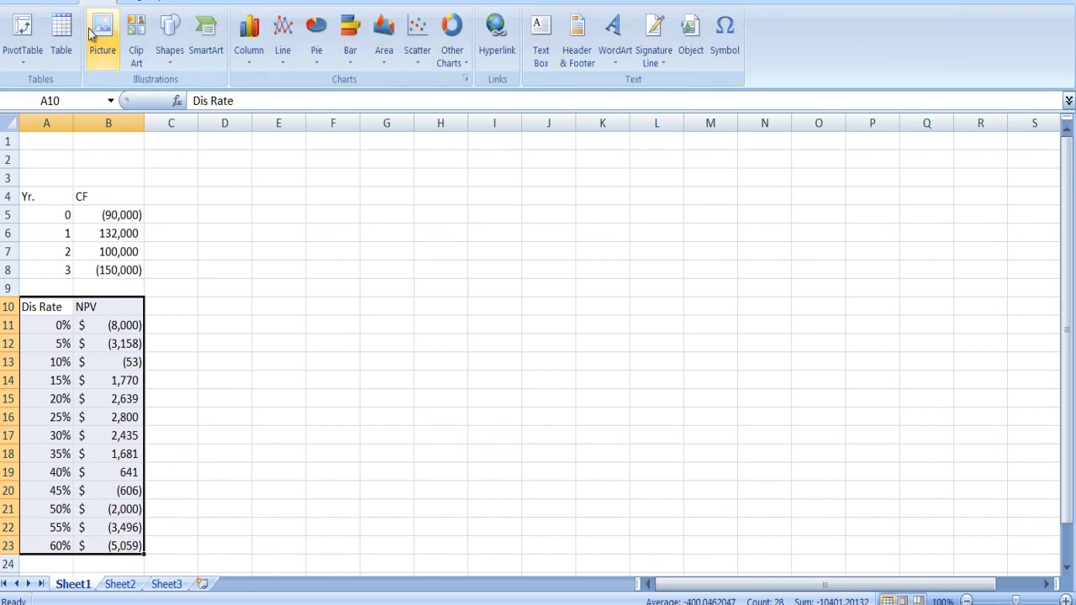
click(421, 32)
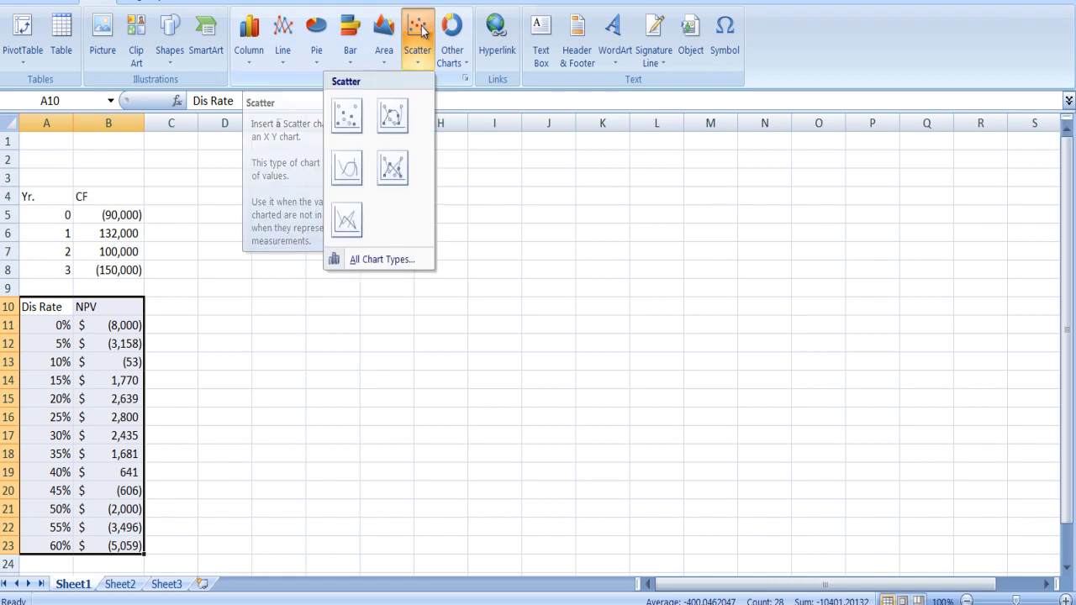
click(348, 172)
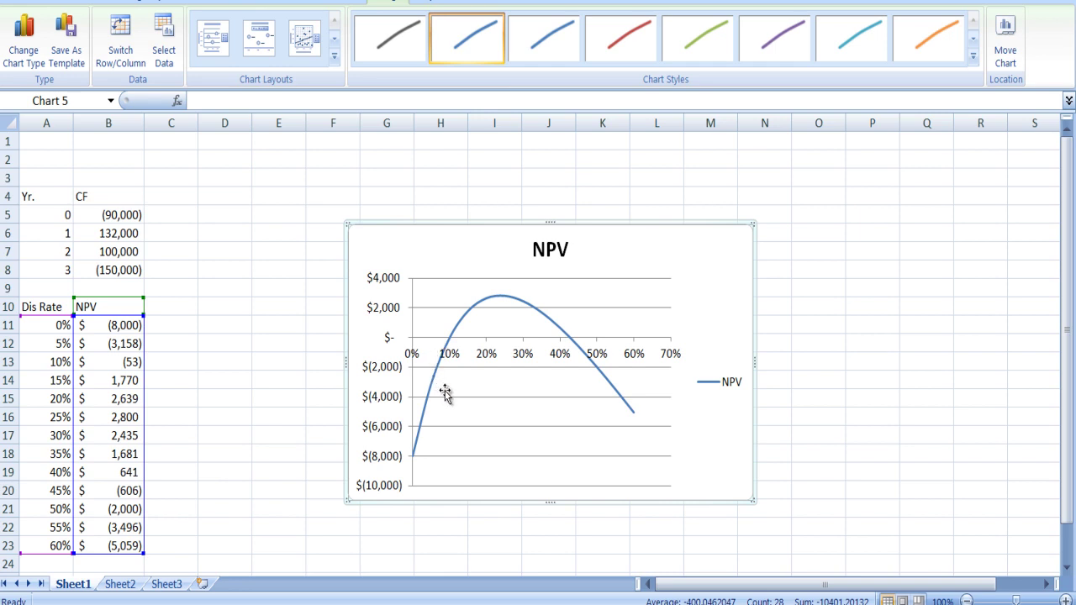
Read the NPV data labels at points along the chart's curve
mouse_move(448, 342)
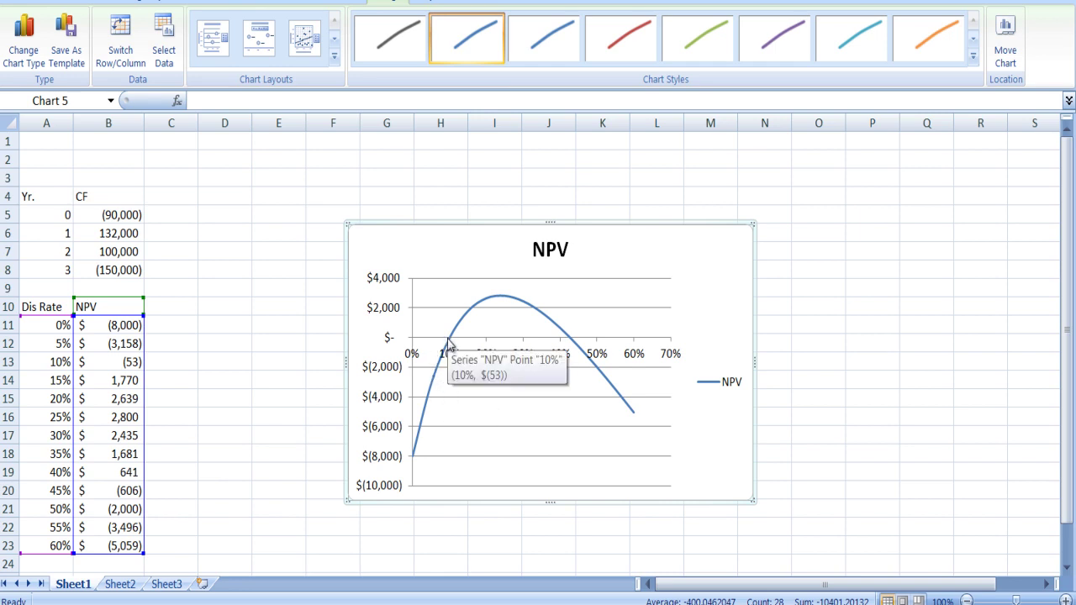
mouse_move(572, 342)
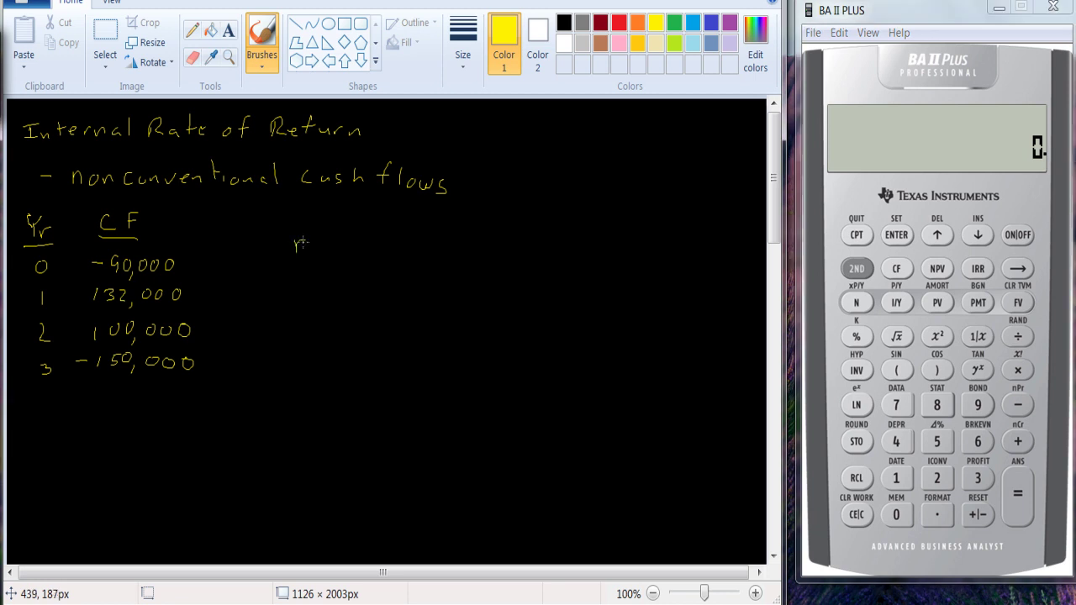
Handwrite 'req return: 15%' in yellow to the right of the CF column
mouse_move(305, 245)
mouse_down()
mouse_move(322, 245)
mouse_move(329, 261)
mouse_move(353, 245)
mouse_move(422, 238)
mouse_up()
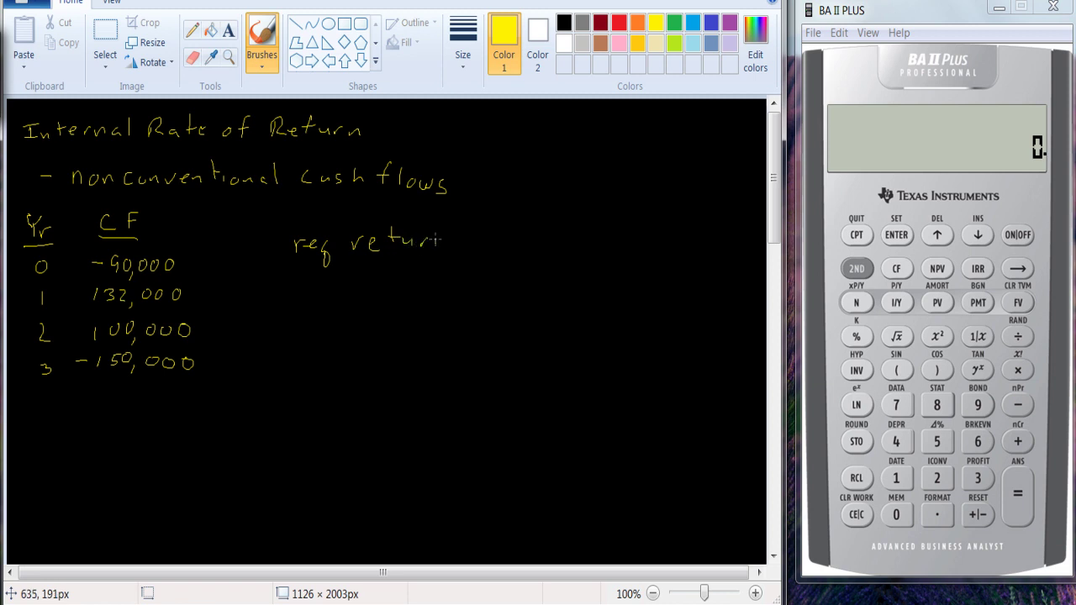
click(465, 238)
click(466, 245)
mouse_move(494, 234)
mouse_down()
mouse_move(494, 248)
mouse_move(540, 240)
mouse_move(541, 257)
mouse_up()
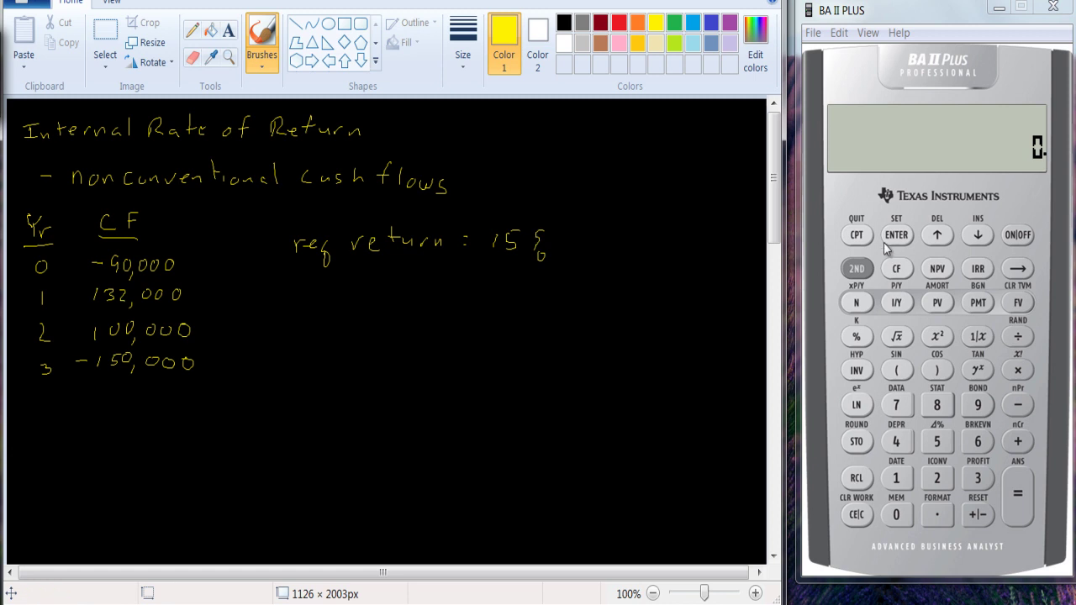
Clear the stored cash flows and enter -90,000 as the year-0 cash flow CFo
click(898, 273)
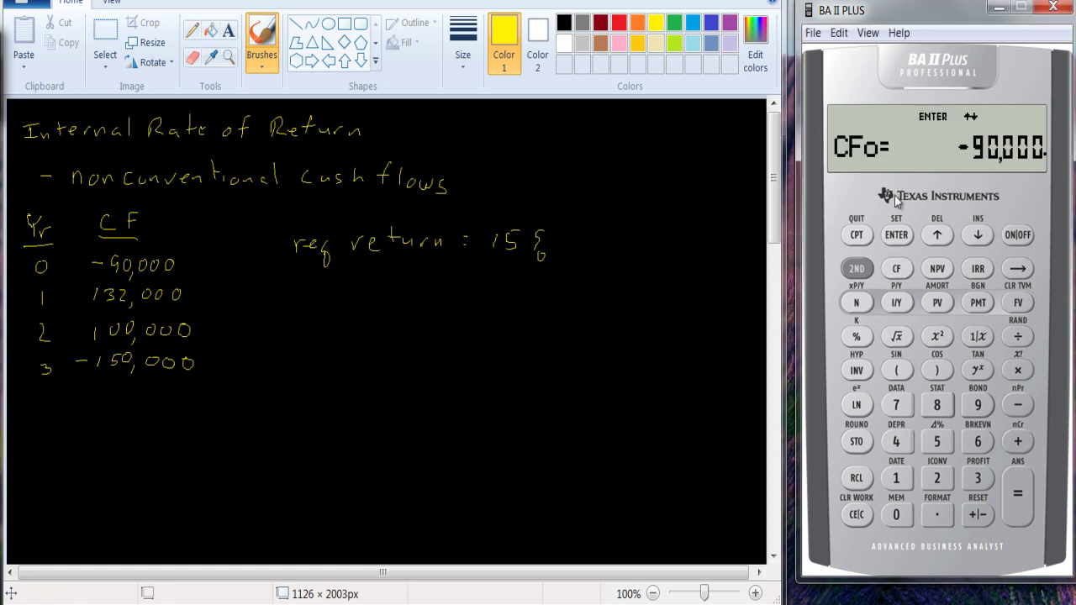
click(856, 269)
click(855, 511)
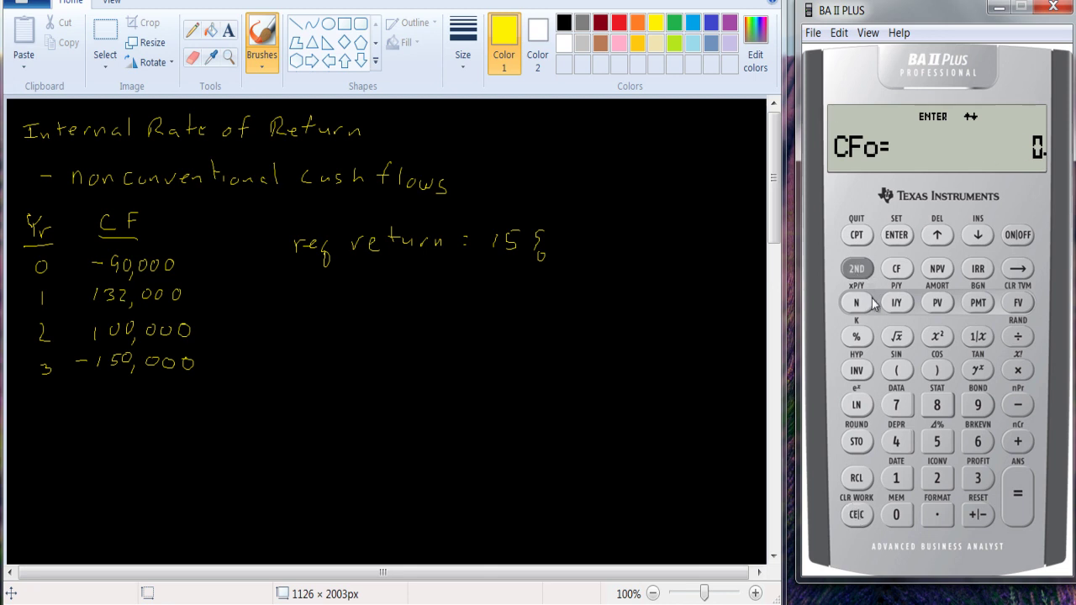
click(978, 407)
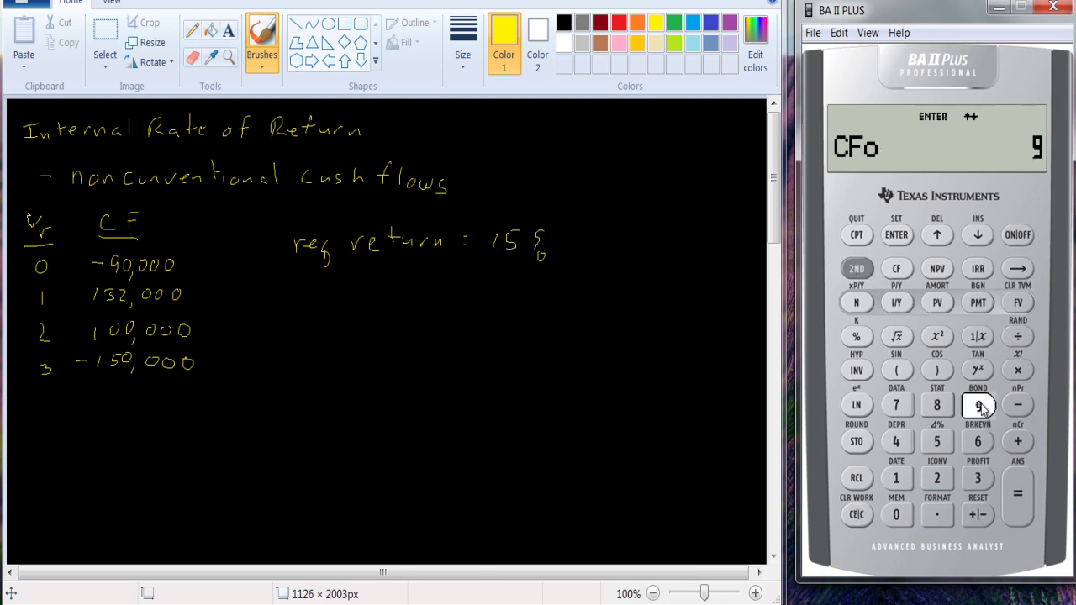
click(896, 516)
click(903, 521)
click(904, 525)
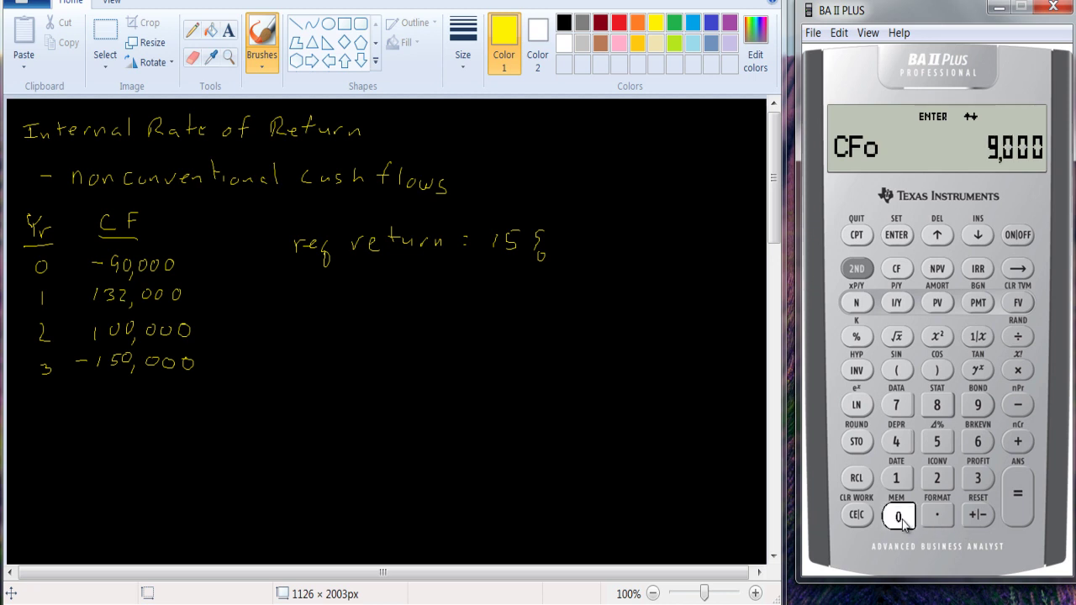
click(904, 524)
click(979, 516)
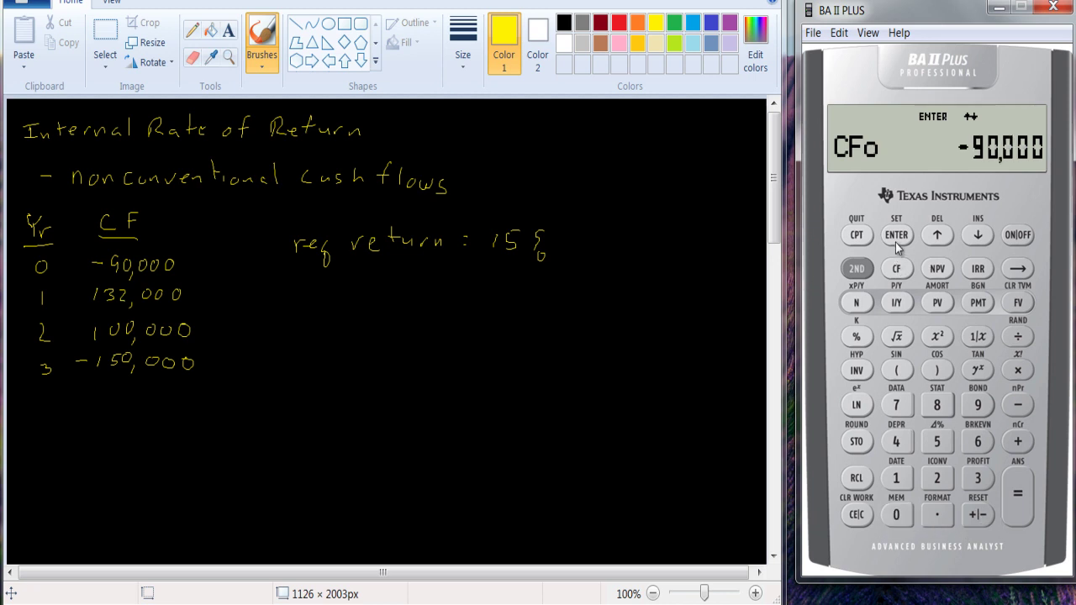
click(896, 238)
Store 132,000 as the year-1 cash flow C01
click(977, 237)
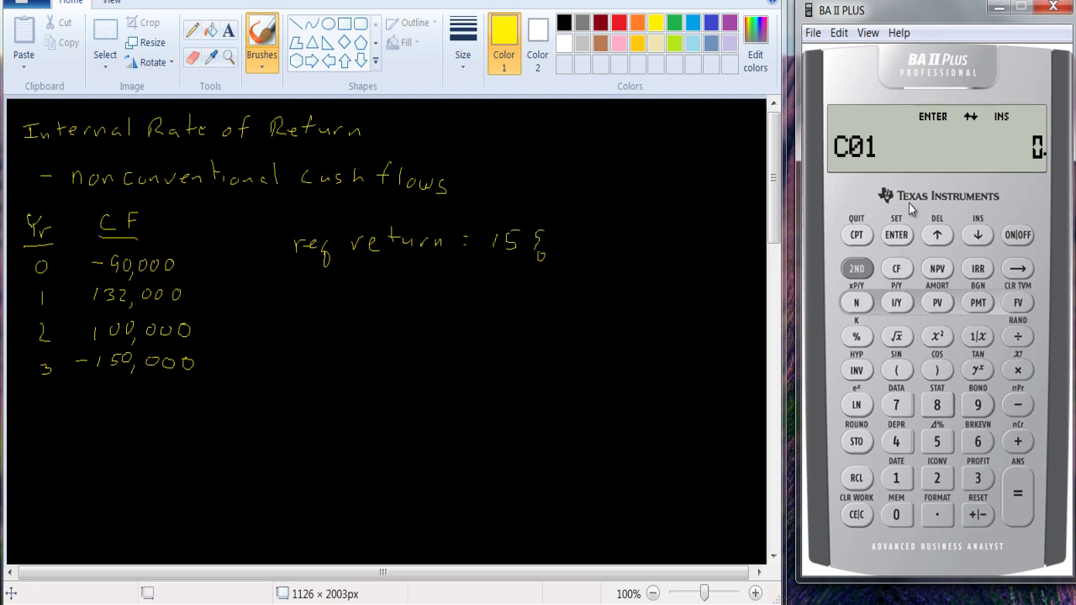
click(896, 479)
click(980, 482)
click(941, 484)
click(900, 516)
click(898, 516)
click(897, 515)
click(897, 235)
Enter 100,000 as the year-1 frequency F01, which triggers Error 4
click(978, 237)
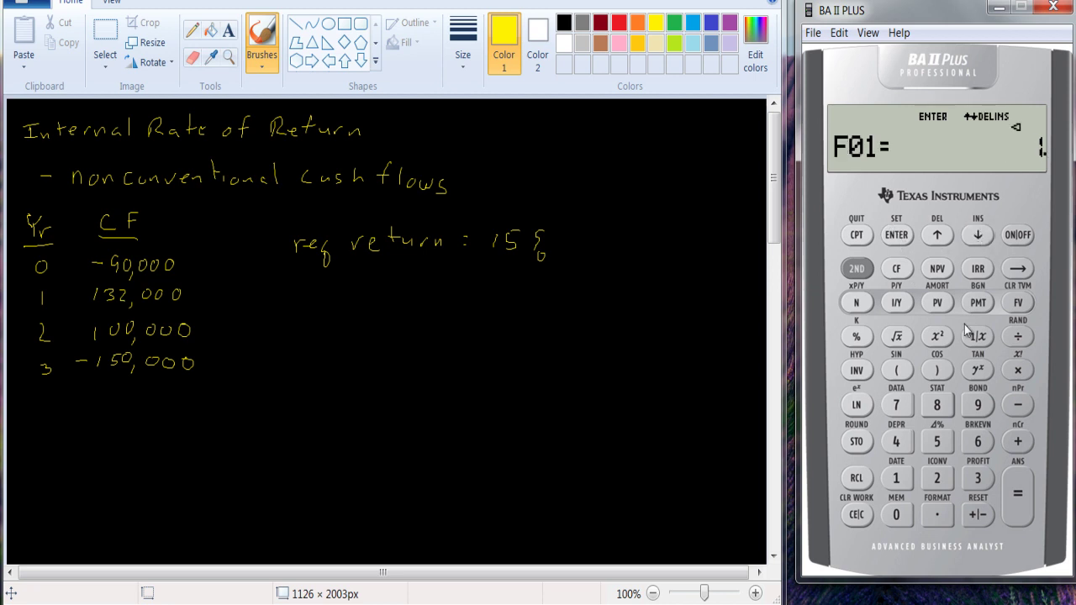
click(898, 481)
click(898, 515)
click(898, 515)
click(898, 515)
click(897, 515)
click(898, 515)
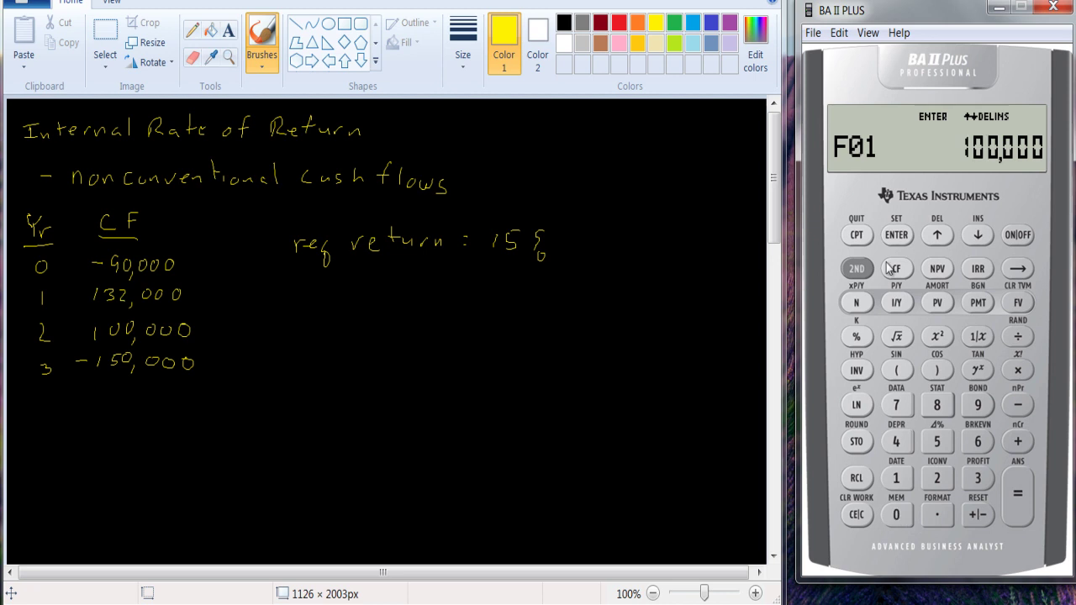
click(898, 236)
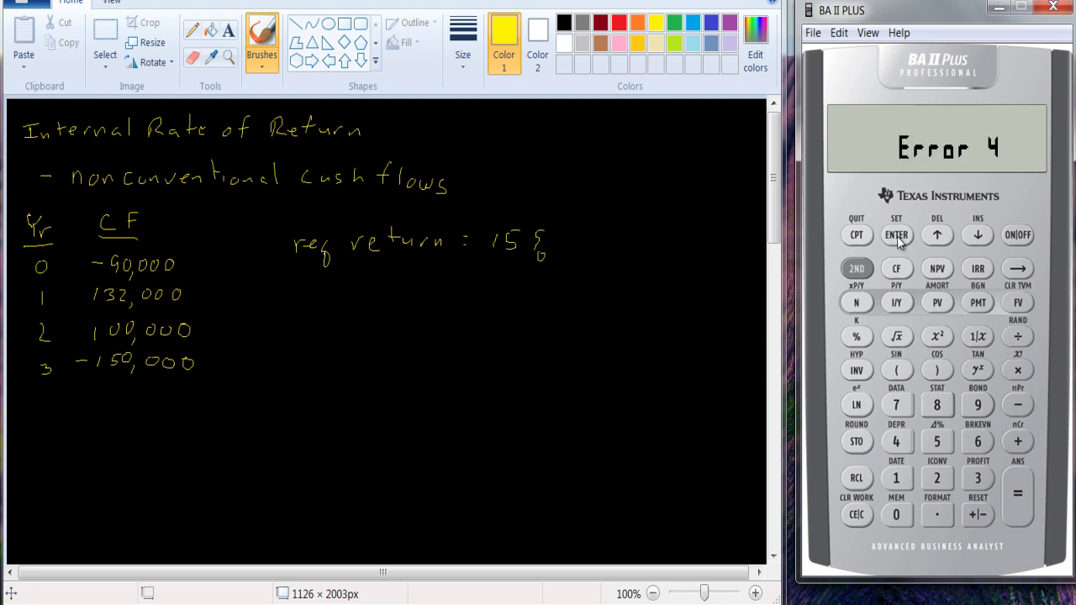
Clear Error 4 and store 100,000 as the year-2 cash flow C02
click(949, 242)
click(859, 514)
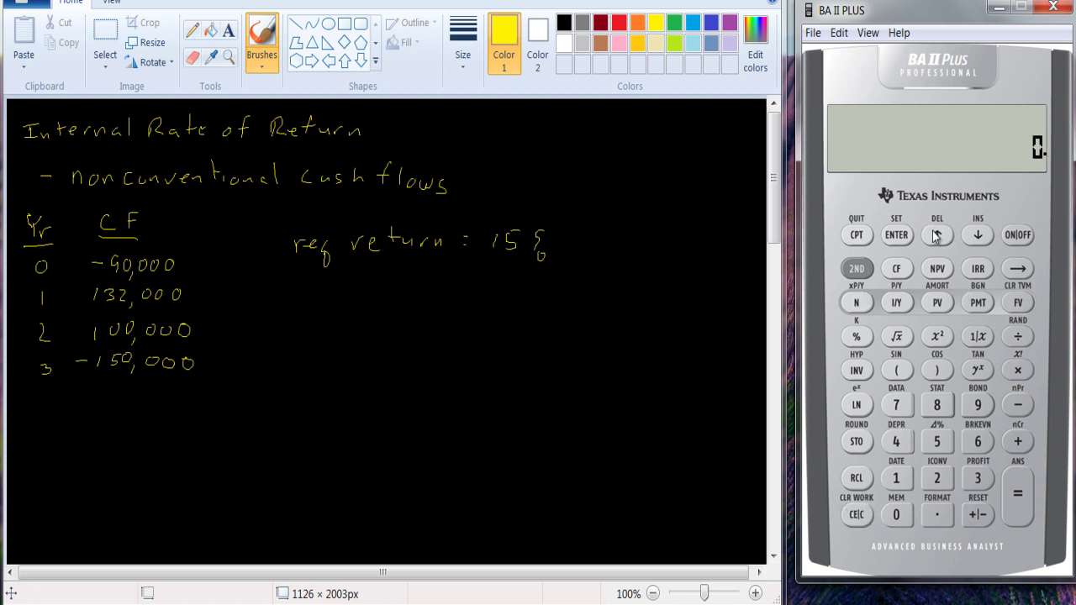
click(902, 269)
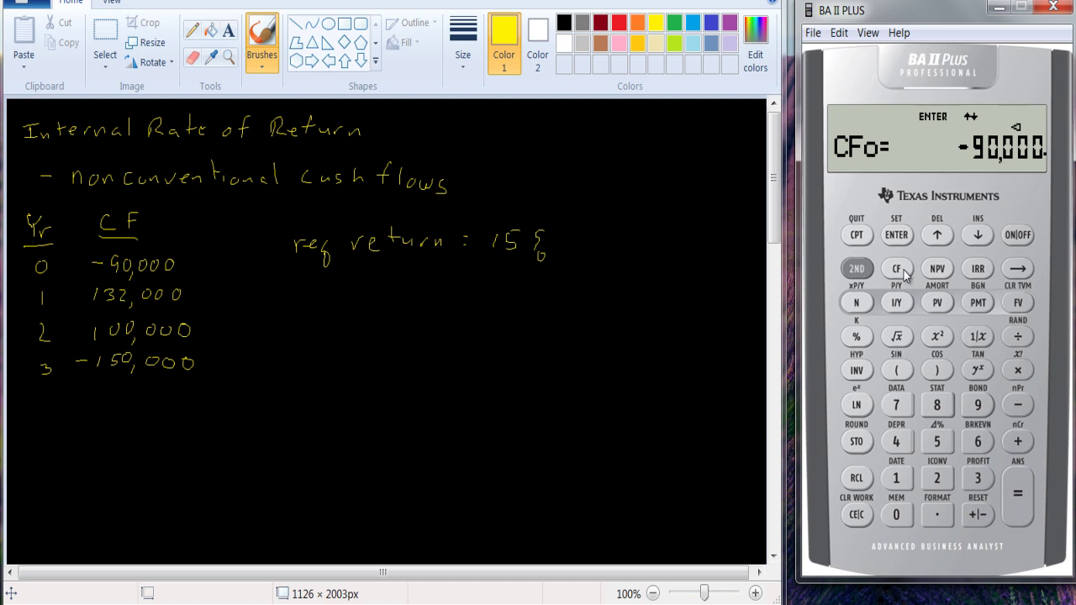
click(978, 235)
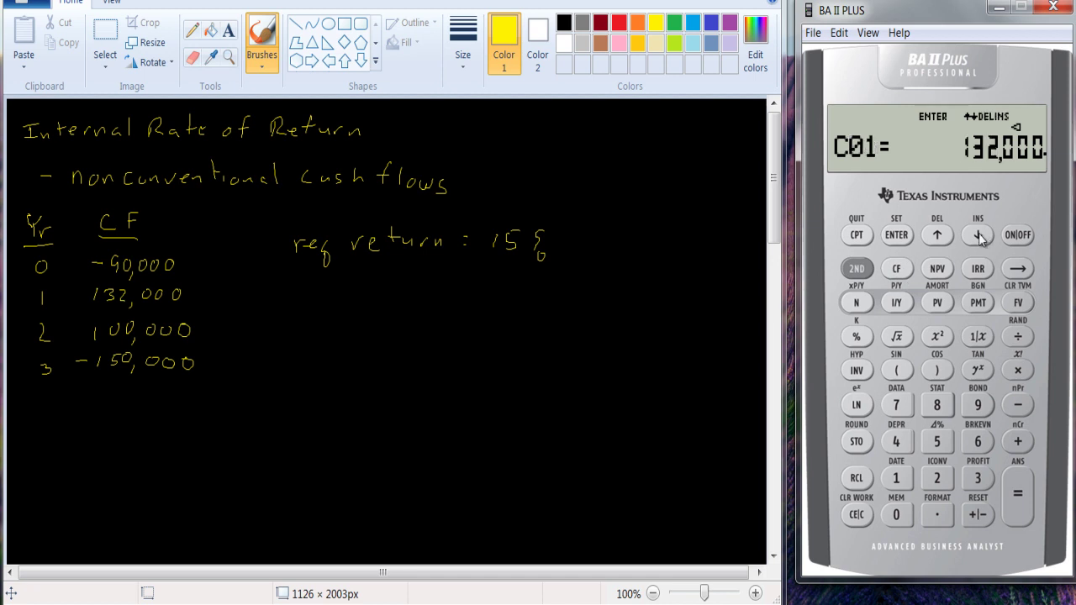
click(979, 237)
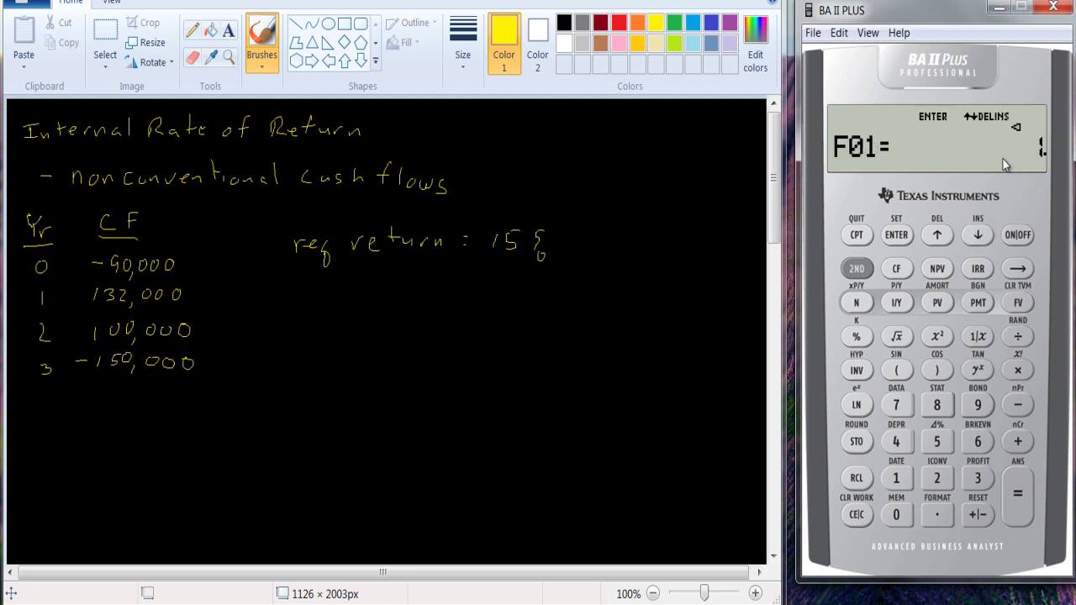
click(979, 236)
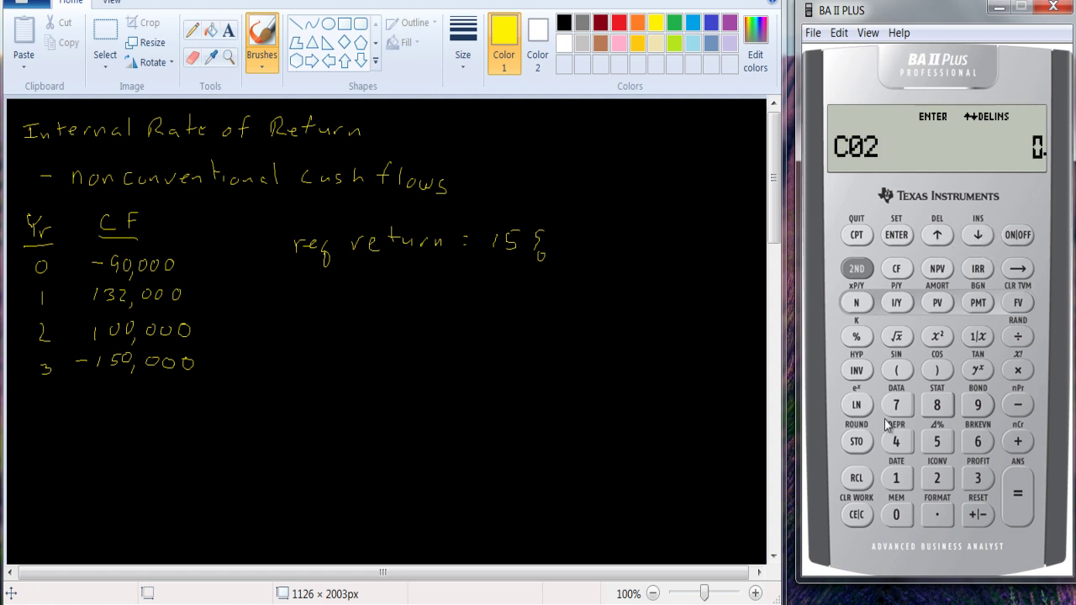
click(896, 485)
double_click(896, 516)
click(896, 516)
double_click(896, 516)
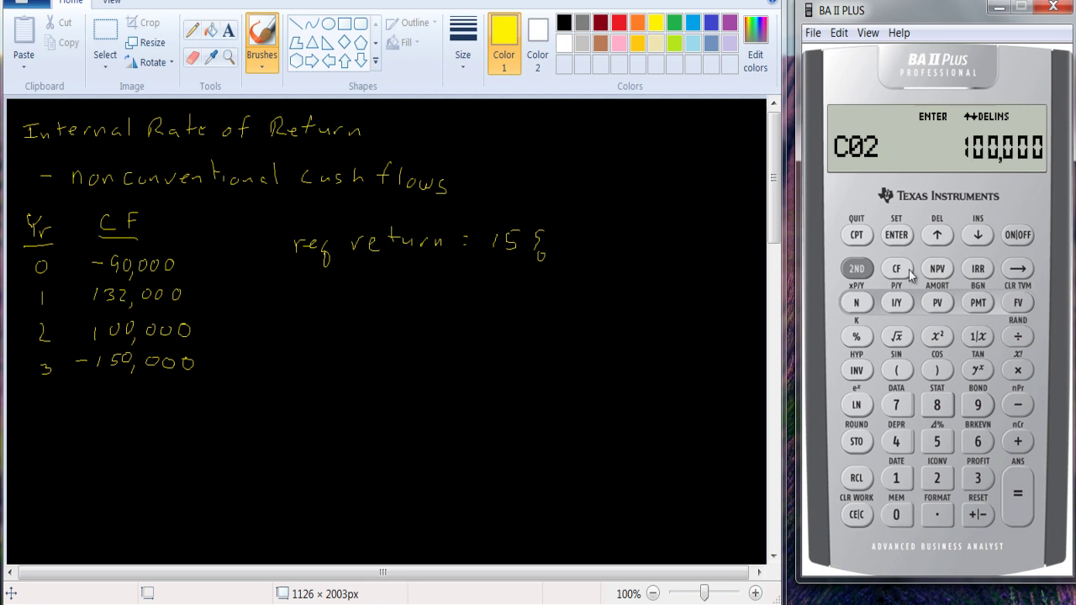
click(906, 240)
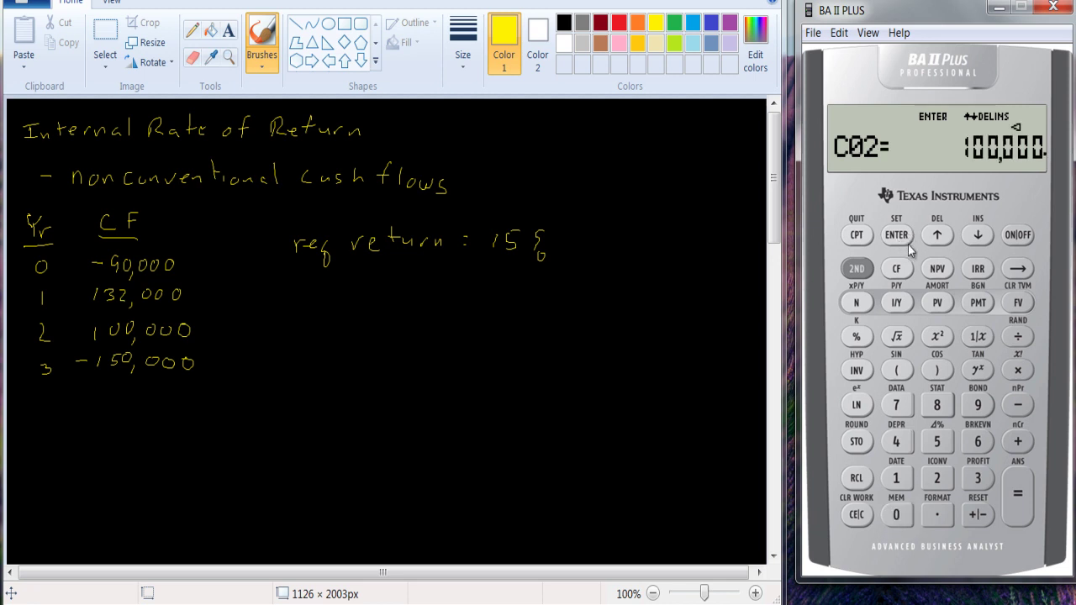
Store -150,000 as the year-3 cash flow C03
click(977, 237)
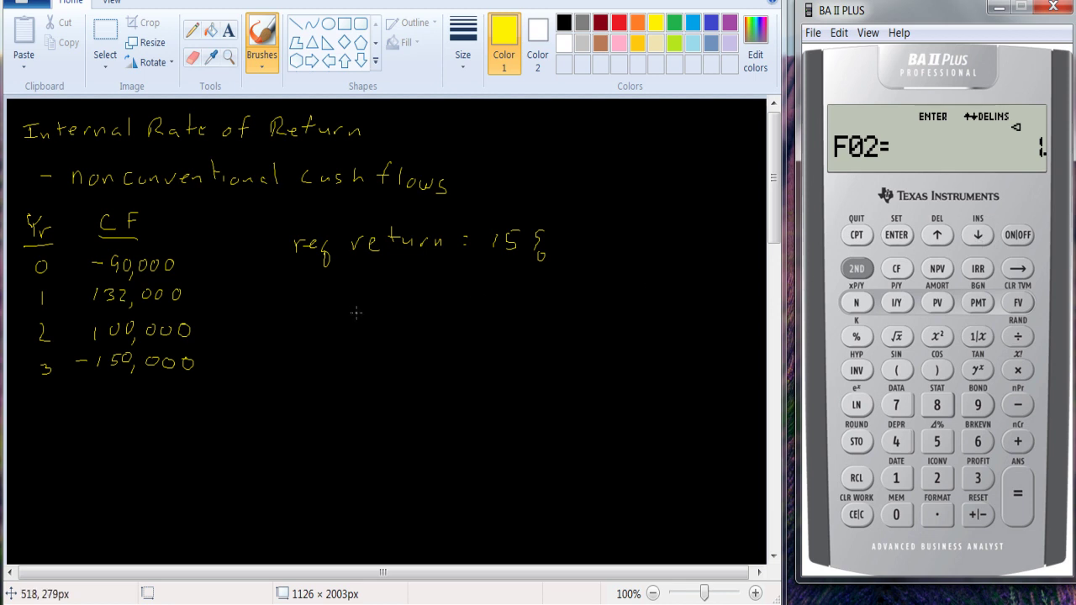
click(980, 238)
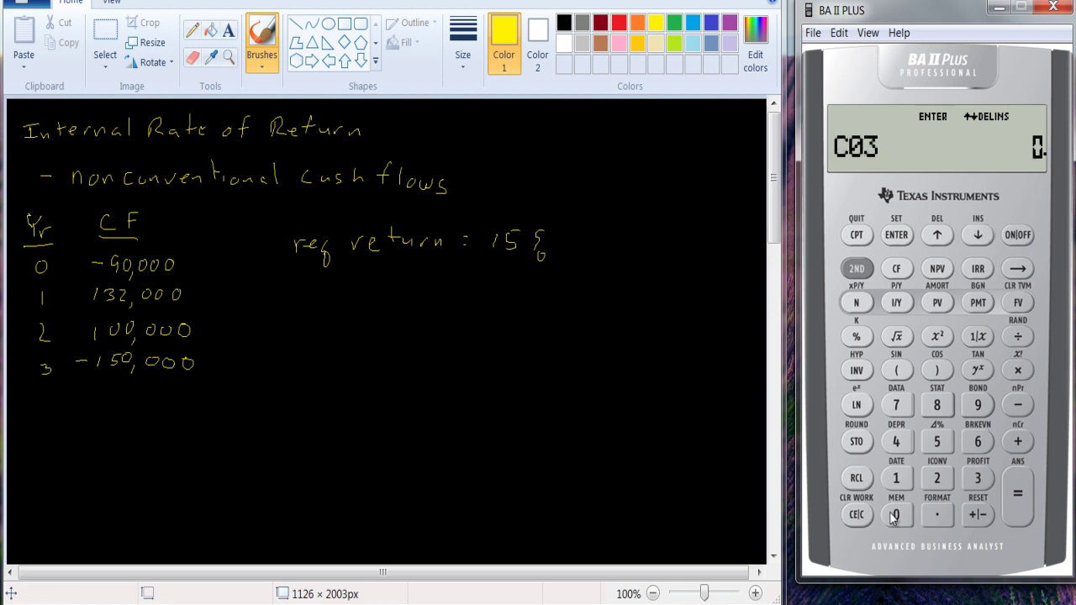
click(896, 477)
click(936, 441)
click(899, 519)
click(899, 519)
click(899, 519)
click(899, 519)
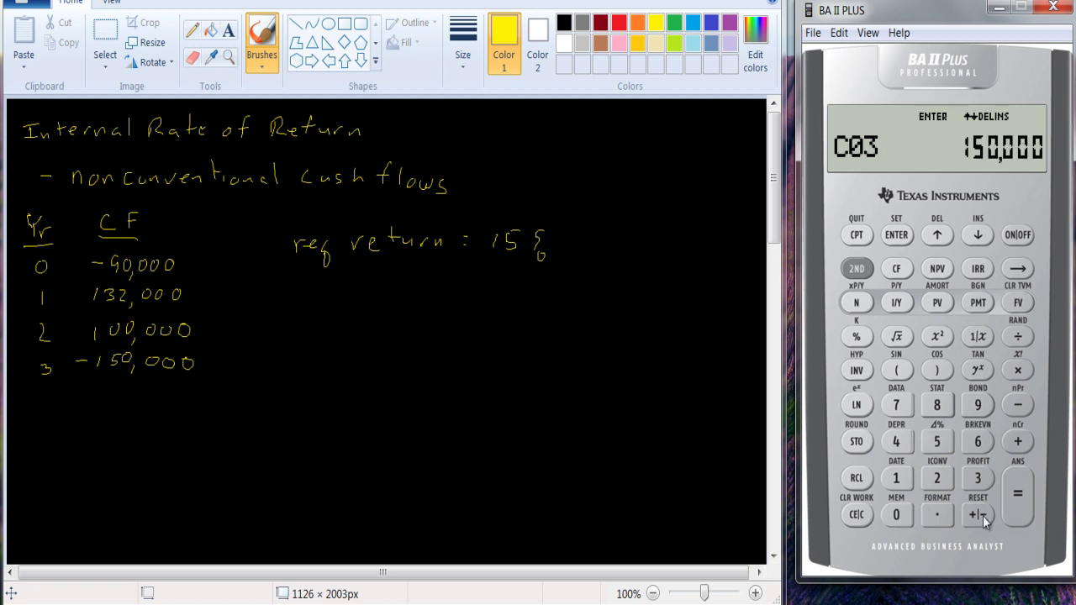
click(898, 237)
Compute NPV at a 15% discount rate on the BA II Plus, getting 1,769.540561
click(975, 238)
click(940, 271)
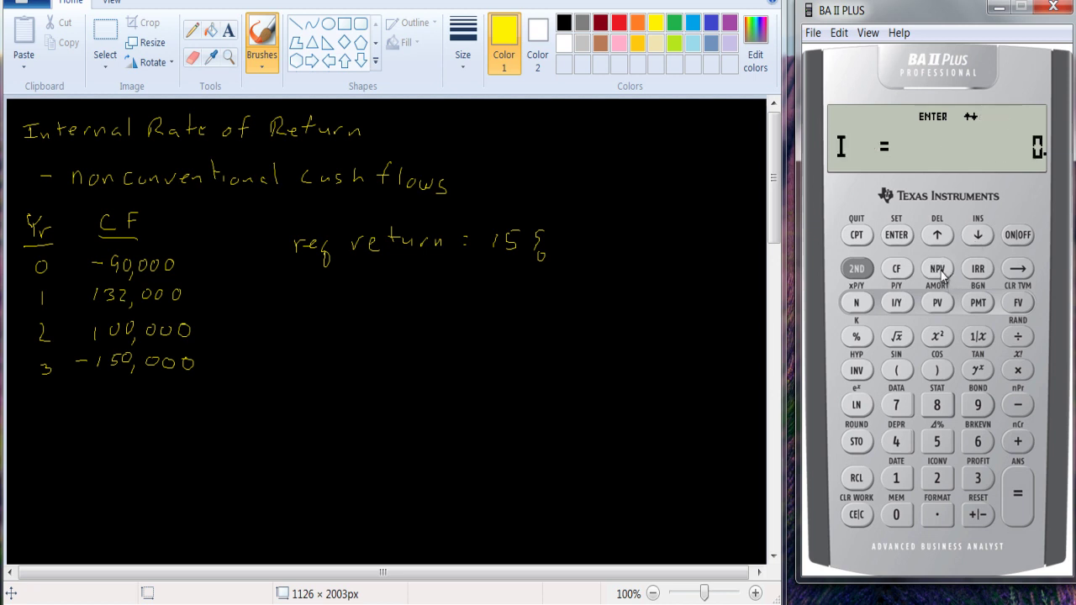
click(896, 481)
click(941, 446)
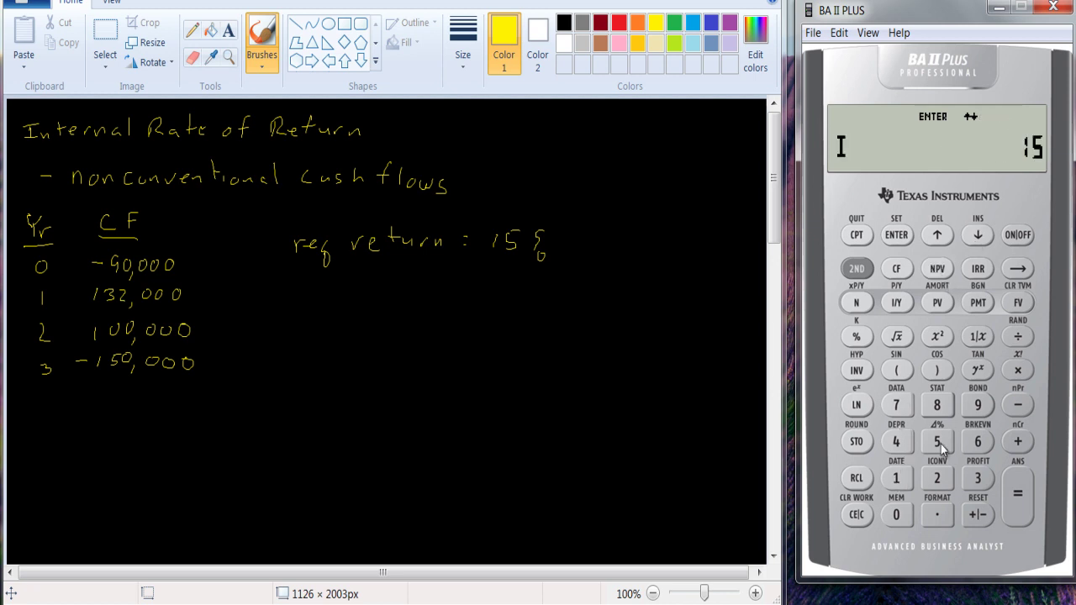
click(899, 237)
click(966, 240)
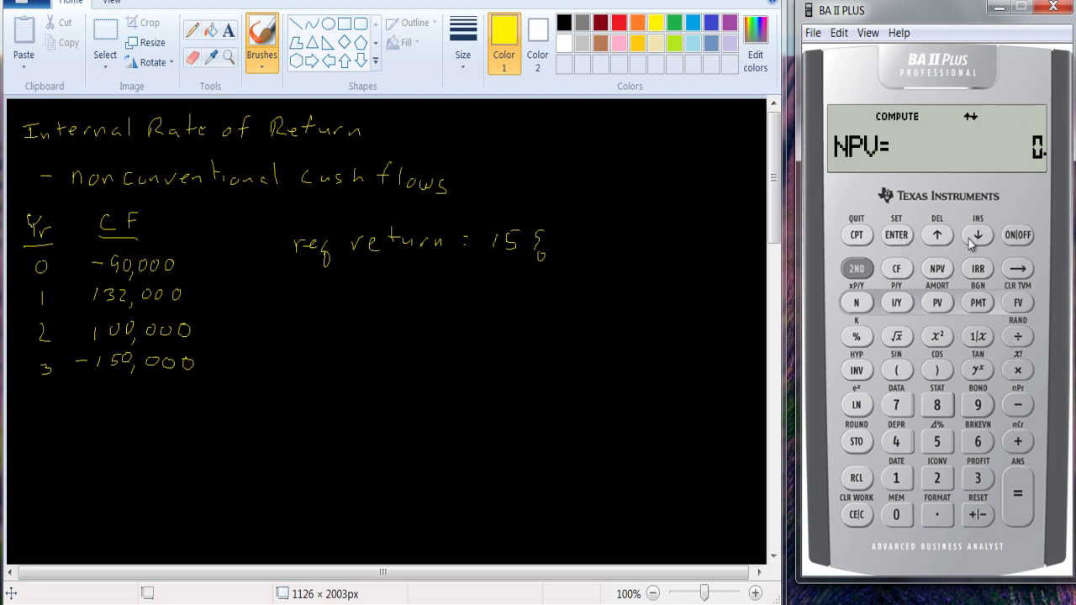
click(856, 236)
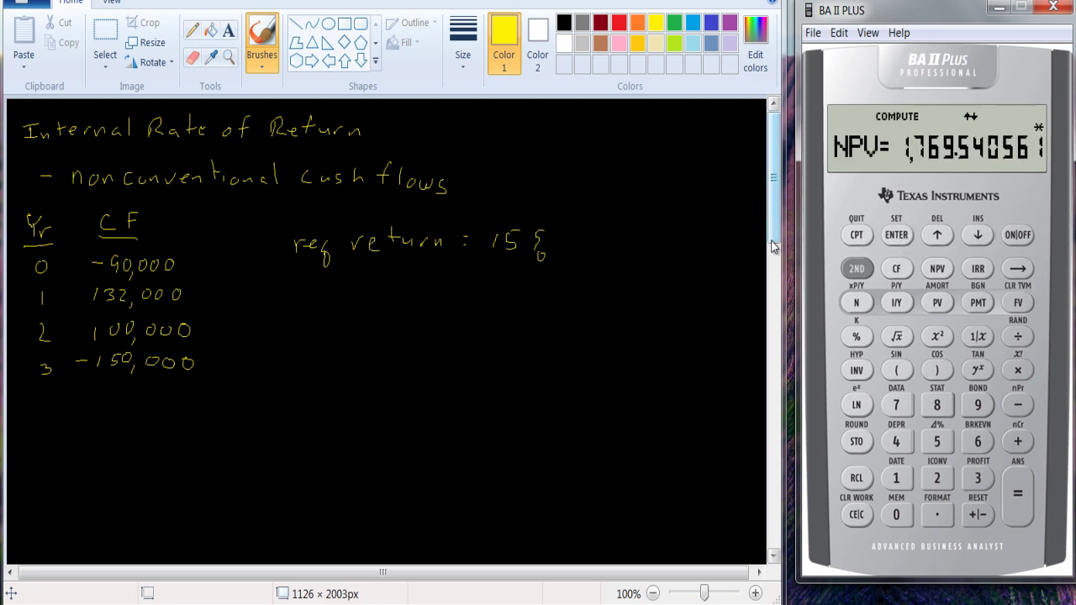
click(294, 308)
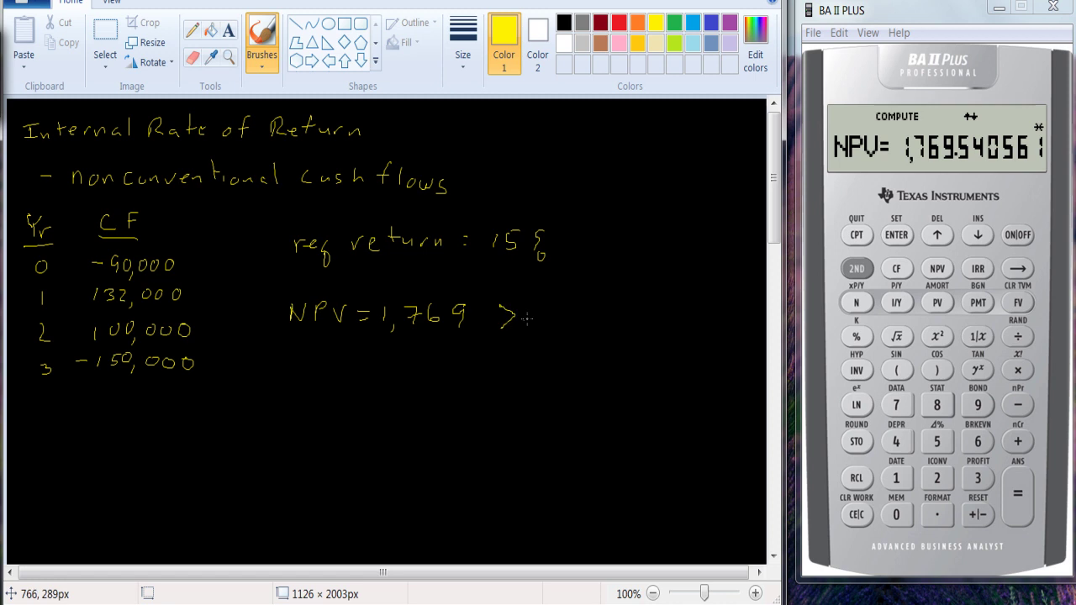
Write '0 accept' after 'NPV = 1,769 >' in the Paint notes
drag(533, 311, 535, 310)
drag(599, 313, 603, 325)
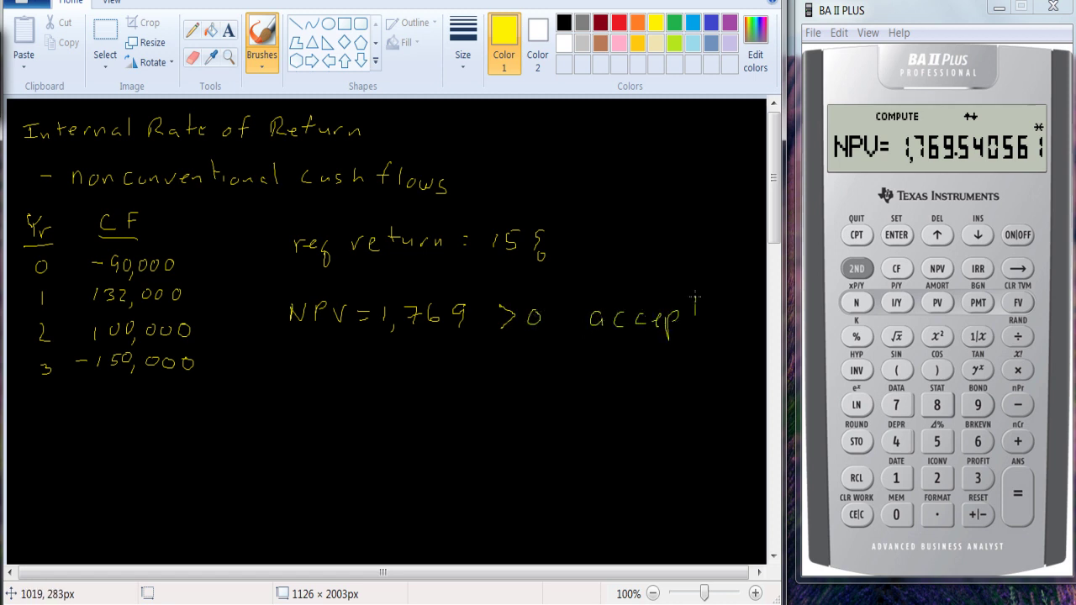